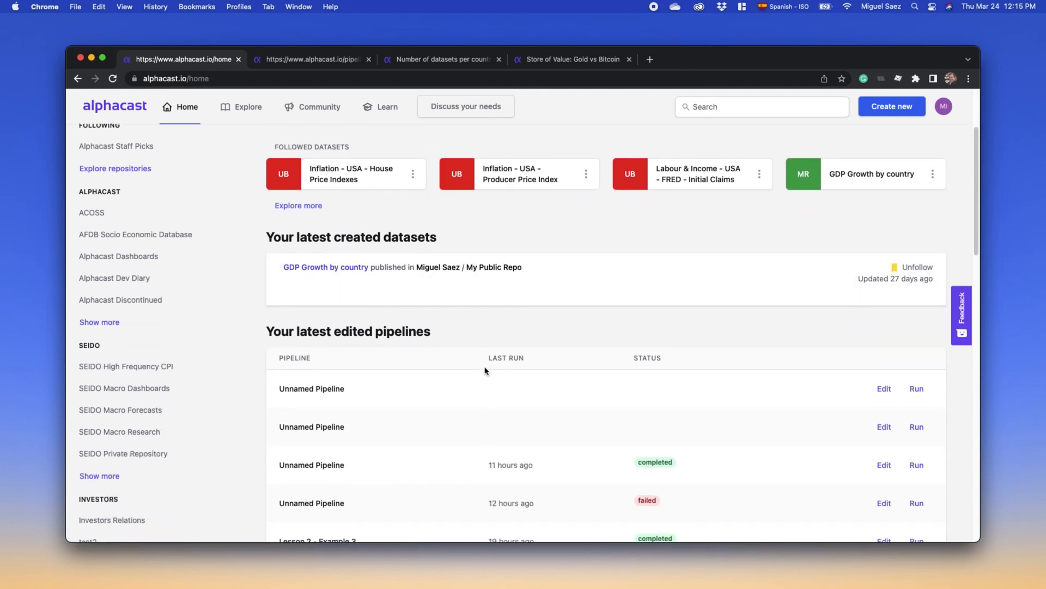
scroll(485, 370, "down", 15)
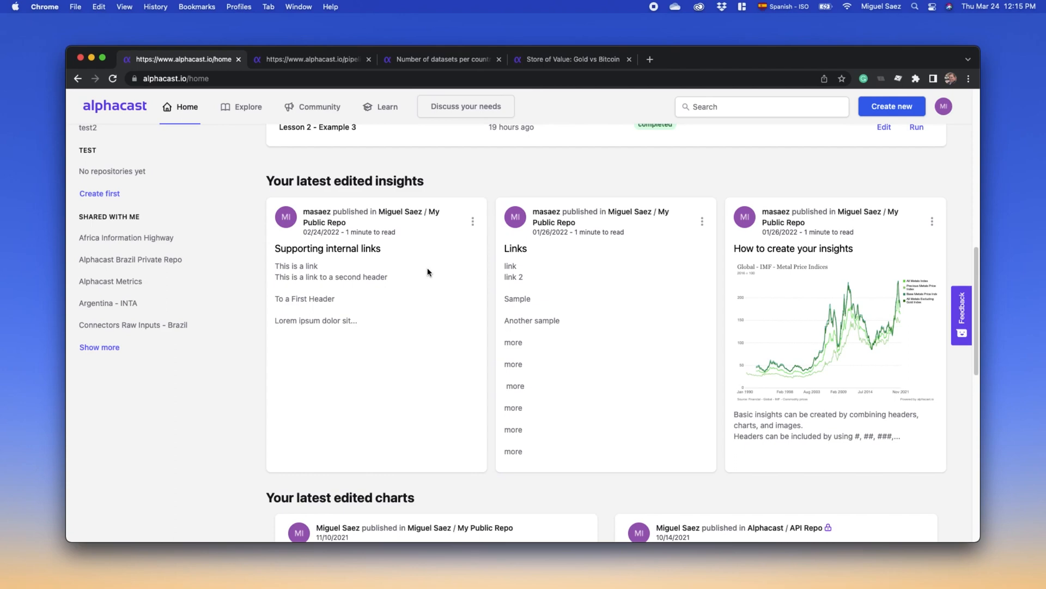
- Look through the latest edited pipelines, insights and charts on the home page
scroll(472, 333, "down", 10)
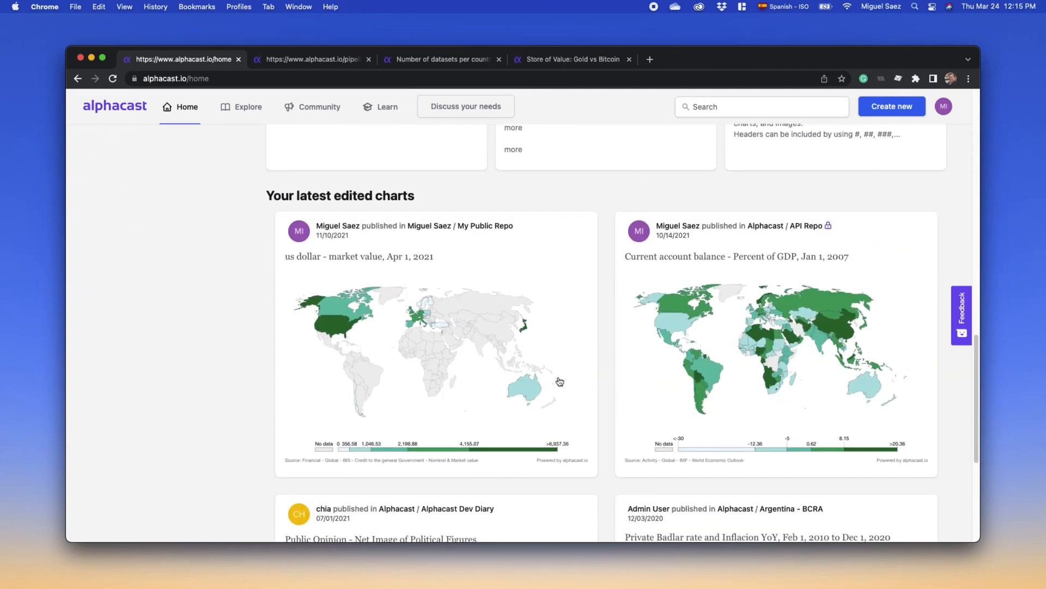
scroll(561, 382, "down", 4)
scroll(594, 388, "down", 6)
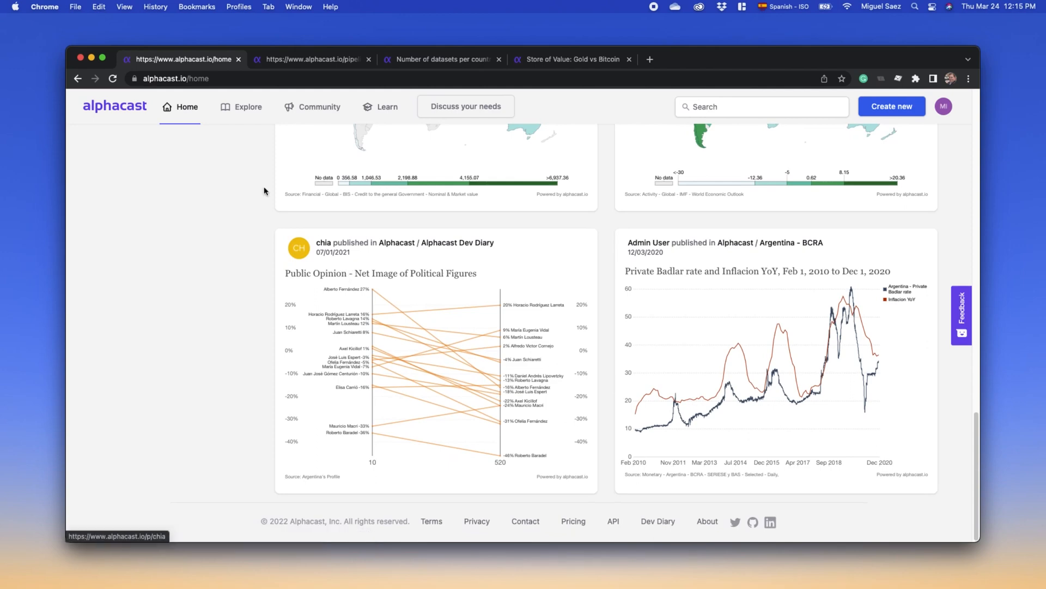
- Browse the Explore datasets page, followed by the Community page's featured publishers and latest updates
left_click(250, 119)
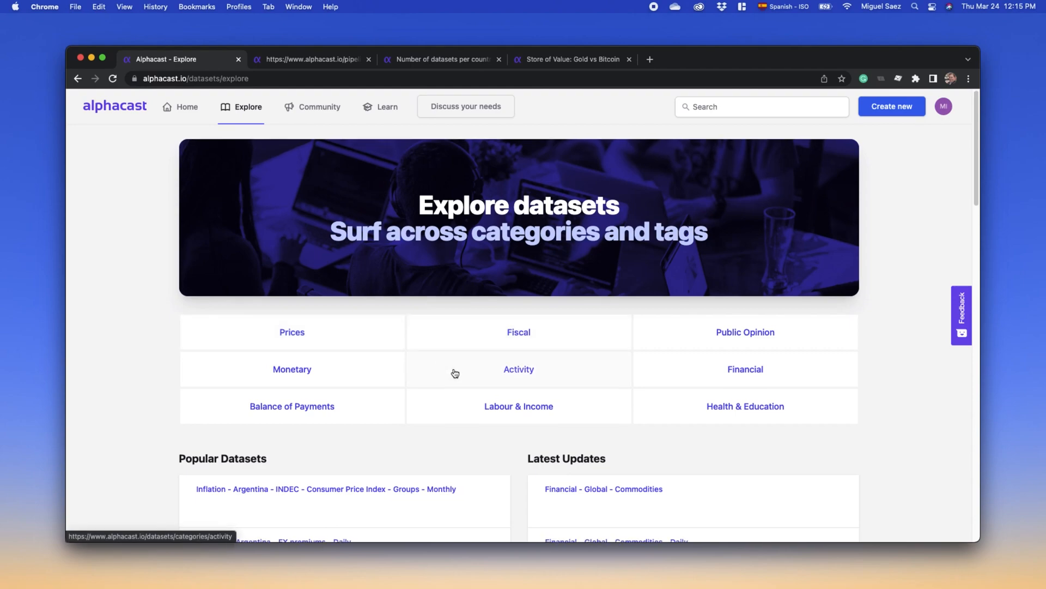
scroll(452, 371, "down", 5)
scroll(450, 372, "down", 10)
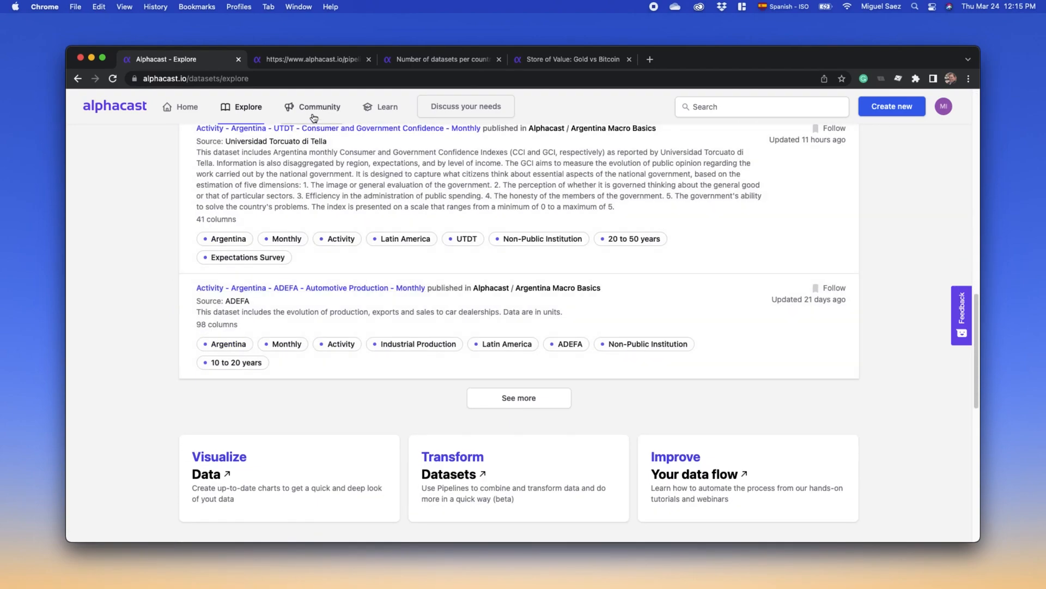
left_click(314, 114)
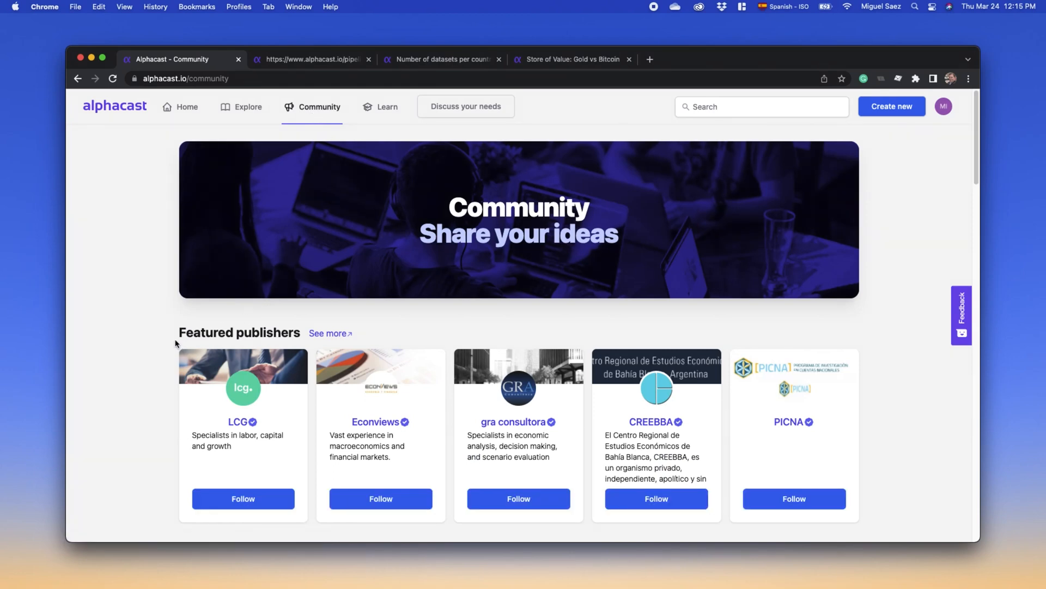
scroll(176, 341, "down", 3)
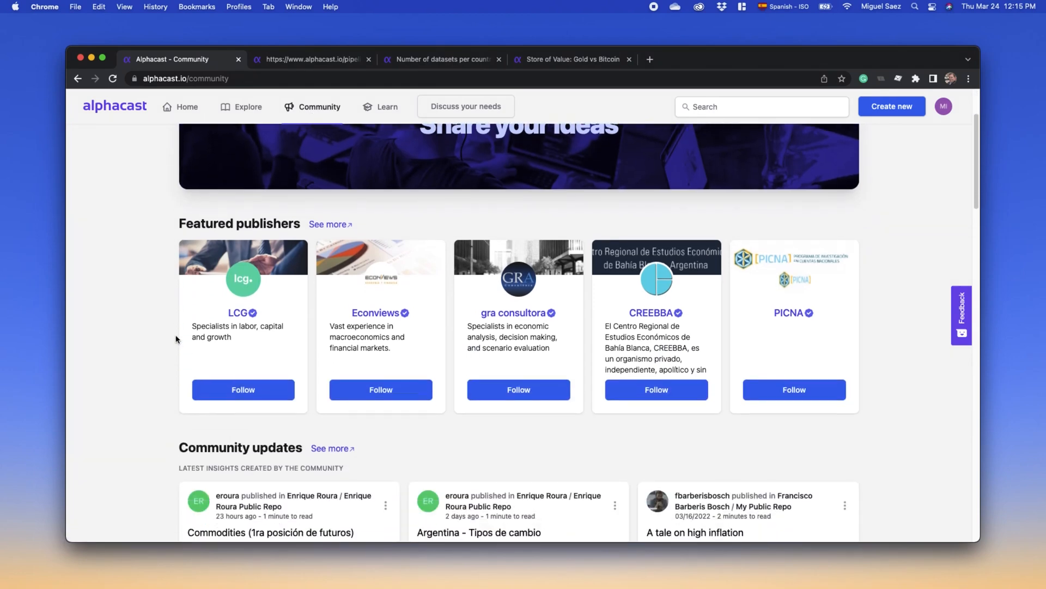
scroll(176, 339, "down", 5)
scroll(173, 339, "down", 2)
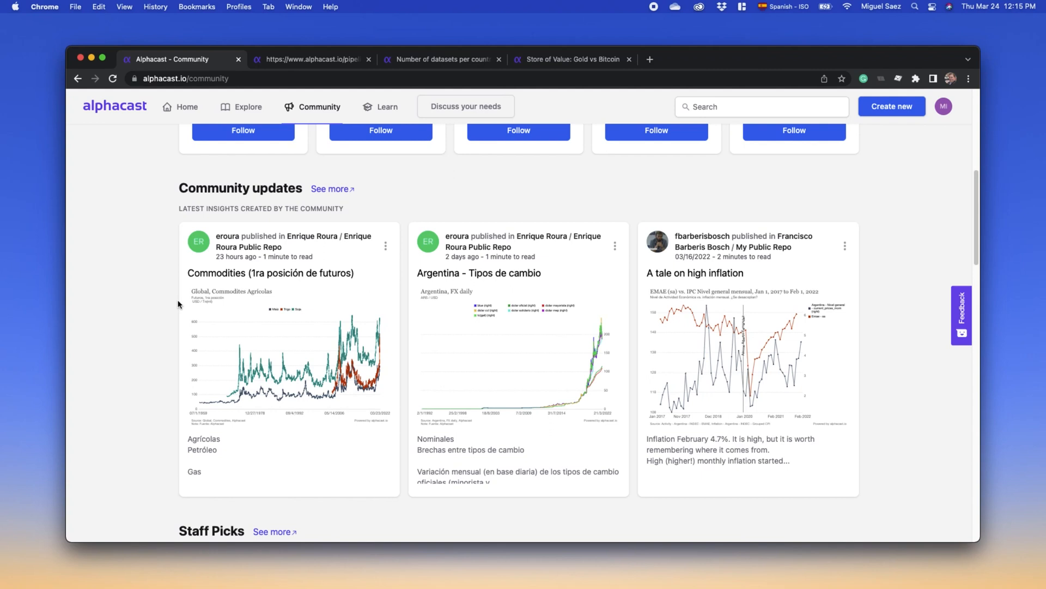
- Open the followed dataset Inflation - USA - House Price Indexes and add the Median Sales Price of Houses Sold variable to its selection
left_click(193, 116)
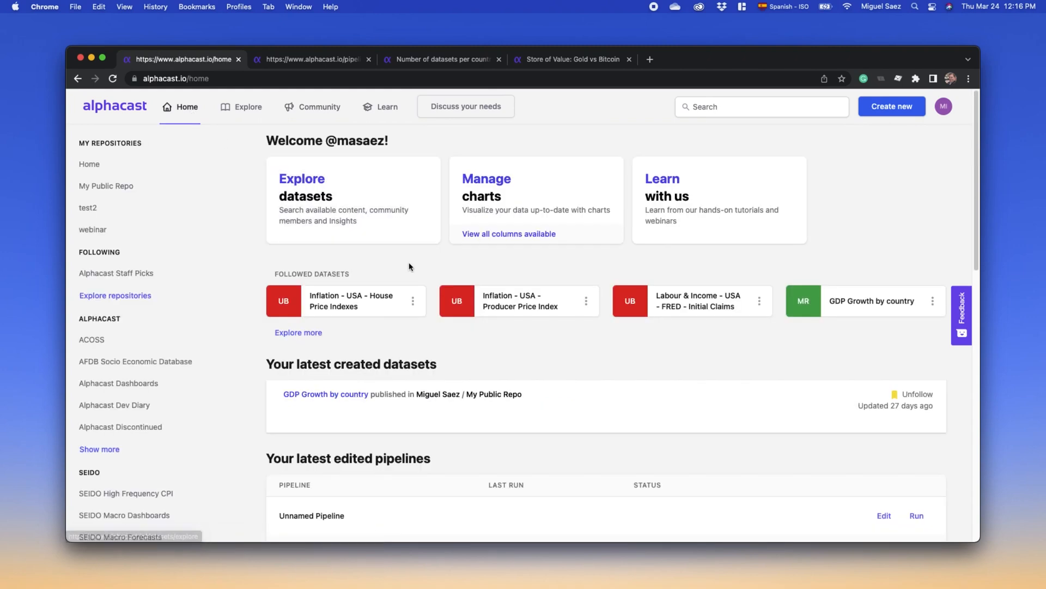
left_click(377, 298)
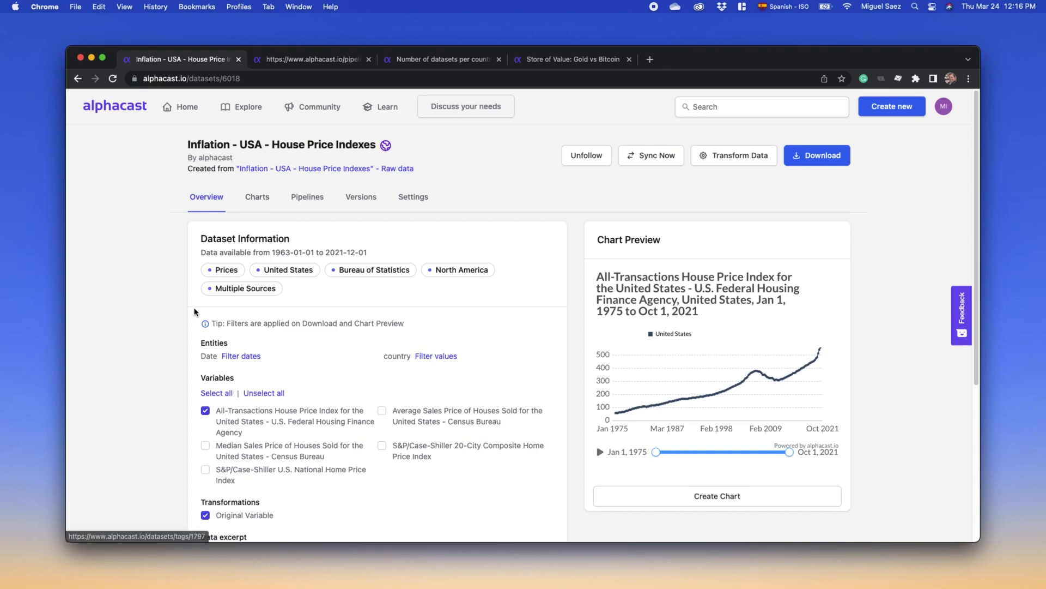
scroll(330, 393, "down", 2)
left_click(218, 386)
scroll(164, 392, "down", 3)
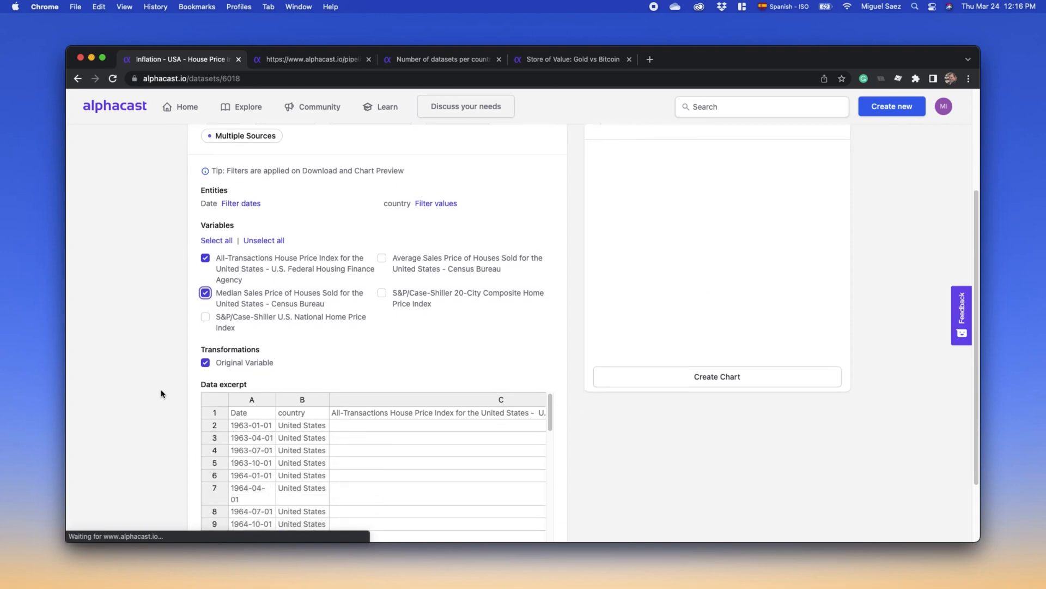
scroll(269, 409, "down", 3)
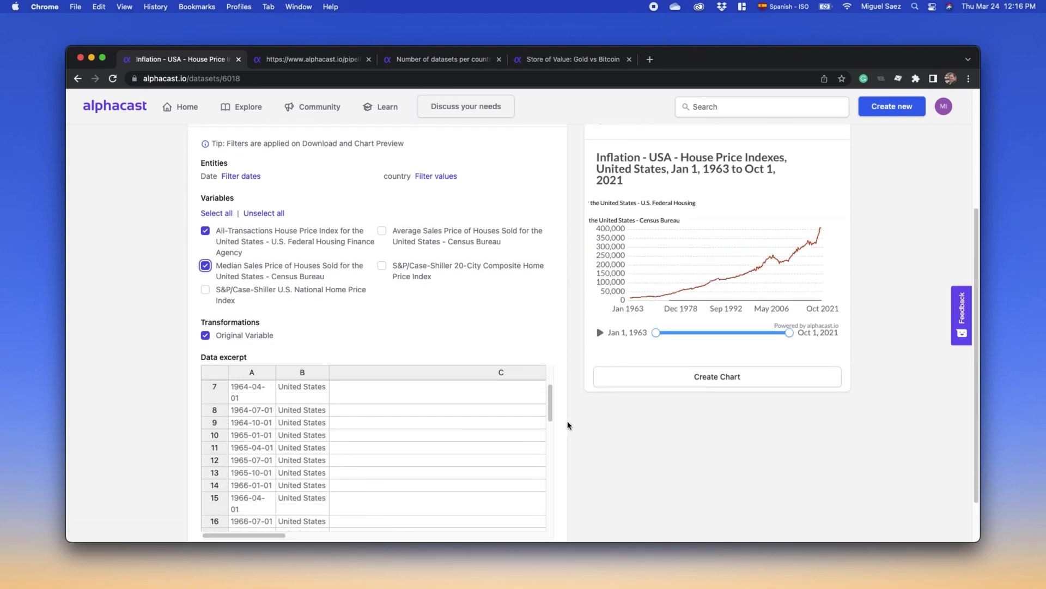
scroll(567, 423, "up", 3)
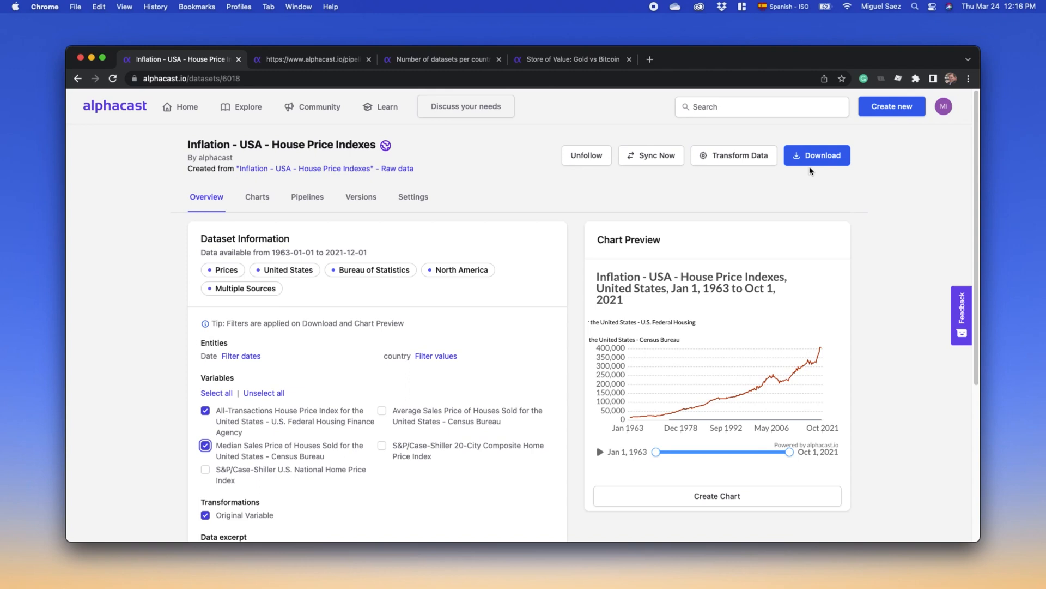
- Start a pipeline transforming the House Price Indexes dataset and add a Rename Columns step below the fetch step
left_click(746, 164)
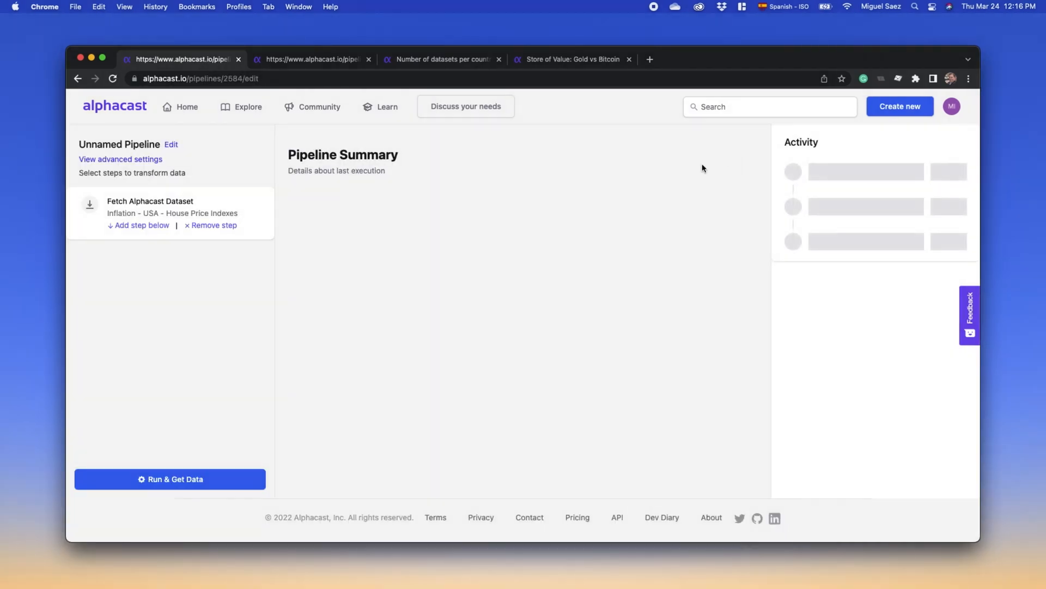
left_click(161, 228)
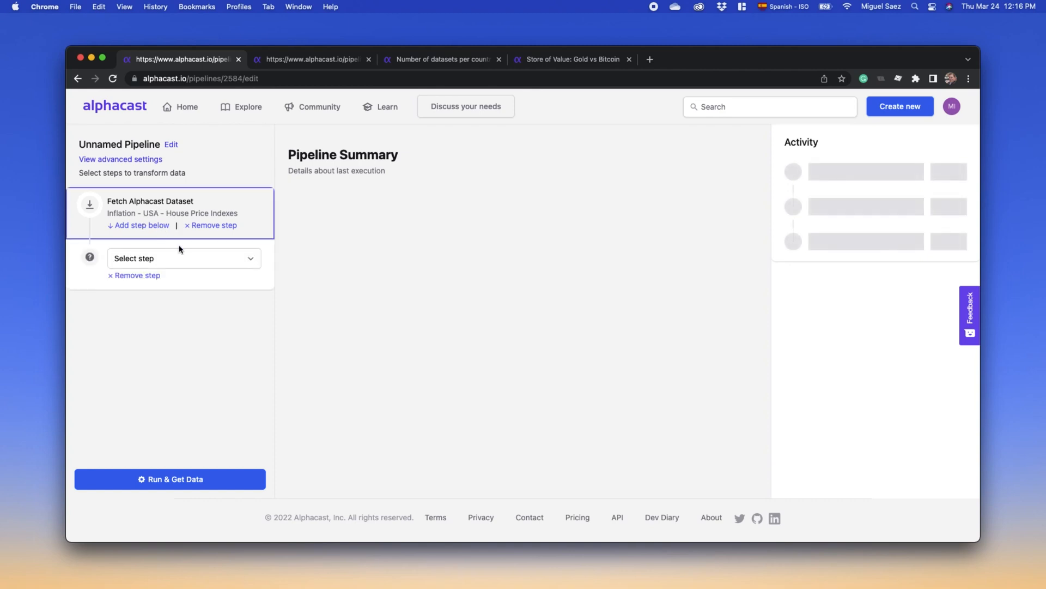
left_click(192, 260)
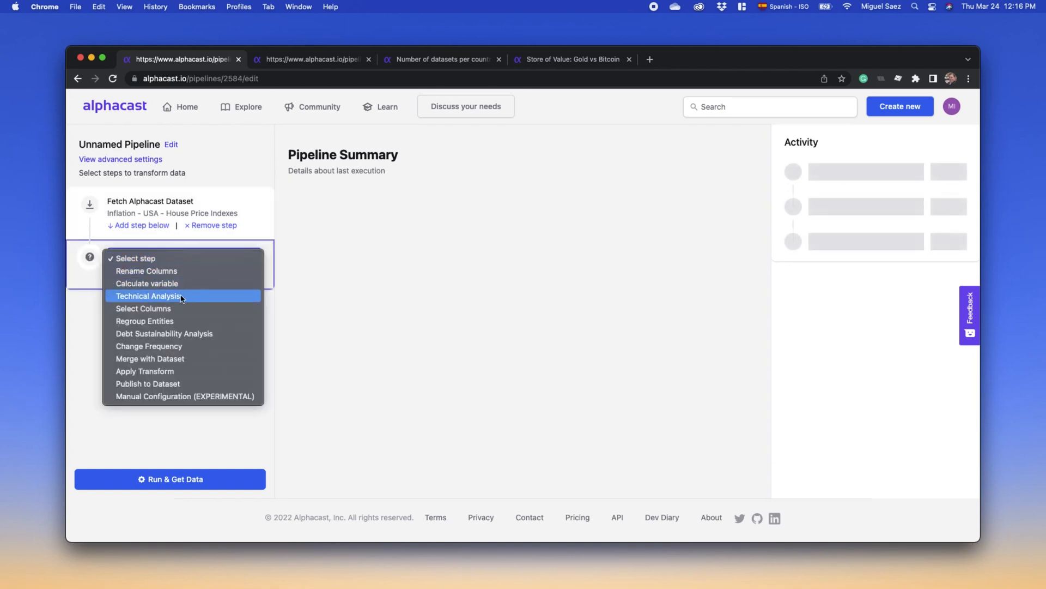
left_click(173, 272)
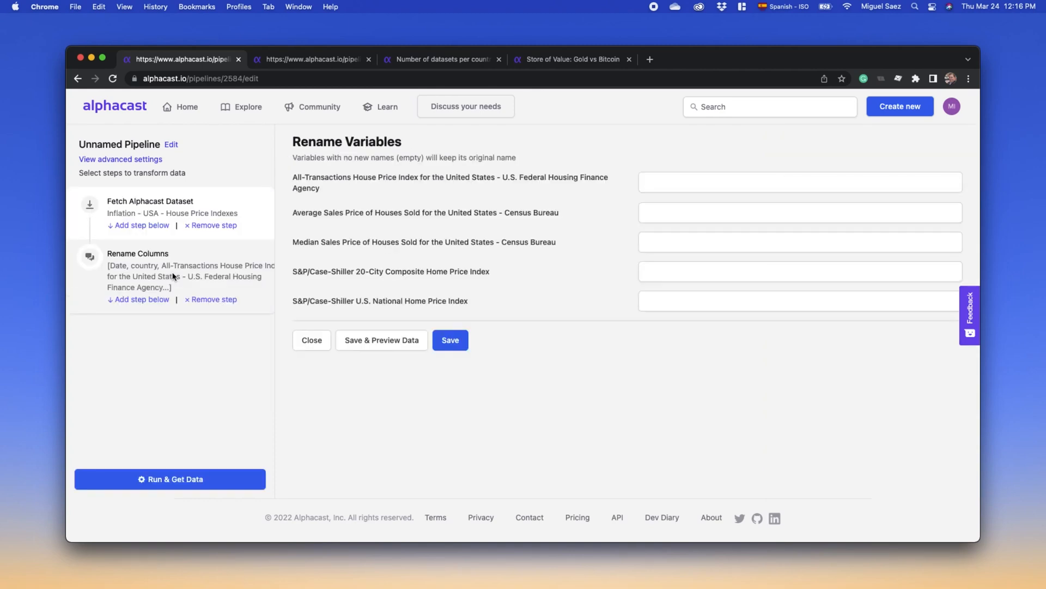
- Add a Change Frequency step below the Rename Columns step
left_click(160, 301)
left_click(164, 332)
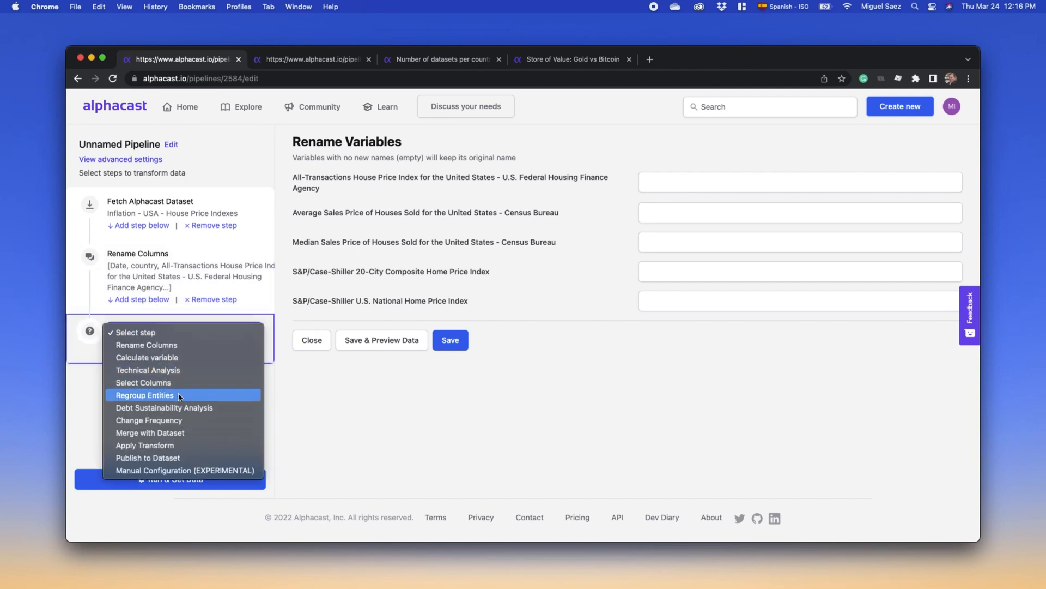
left_click(181, 421)
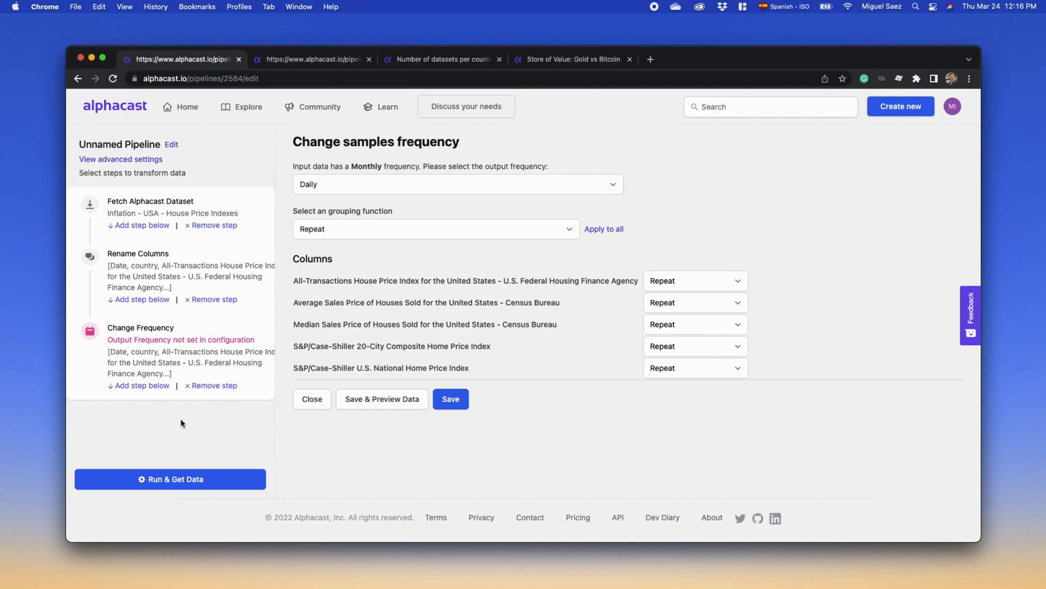
- Switch to the Lesson 2 - Example 3 pipeline and inspect its first Select Columns step and its pct_change calculation
left_click(329, 67)
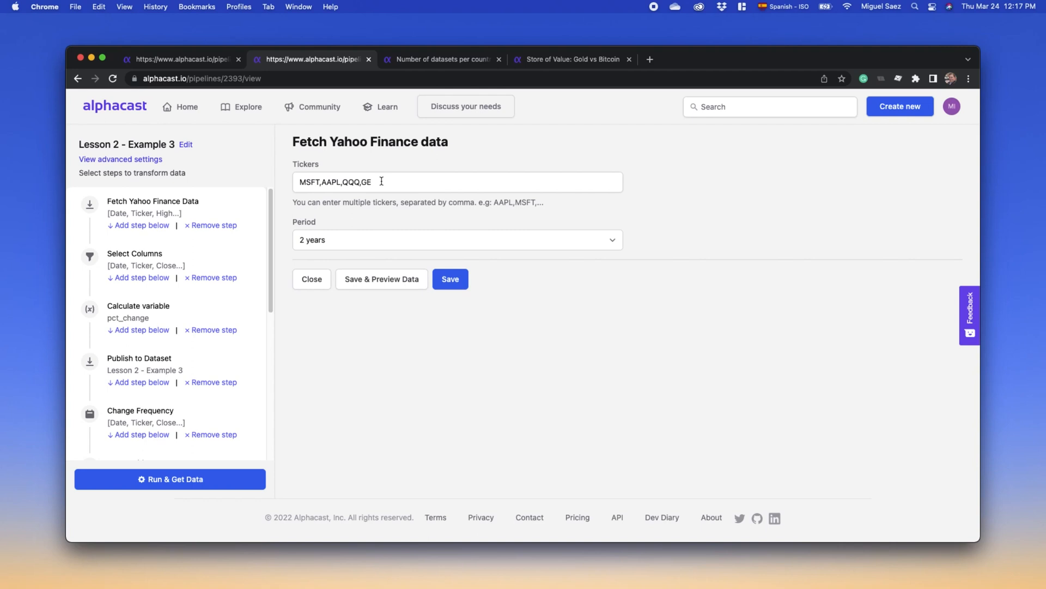
left_click(206, 261)
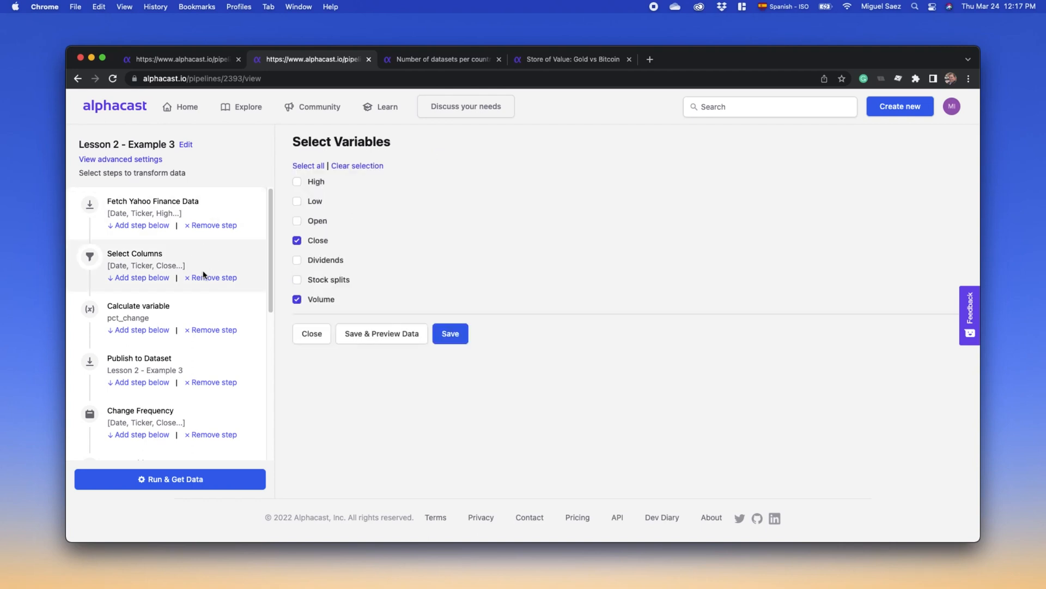
left_click(198, 314)
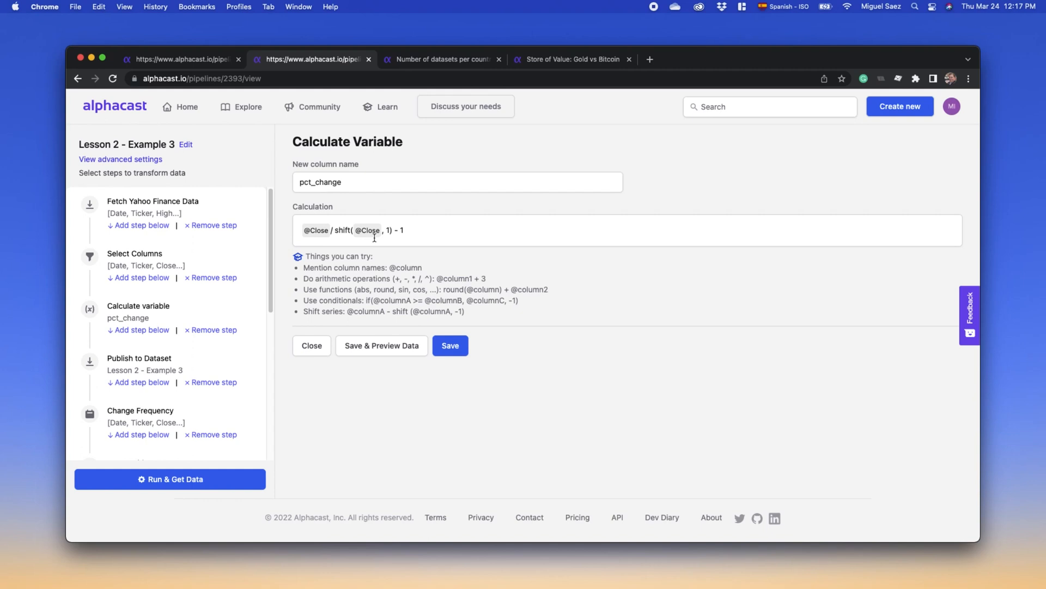
- Inspect the pipeline's Merge with Dataset step and its Close_CP calculation
scroll(218, 305, "down", 3)
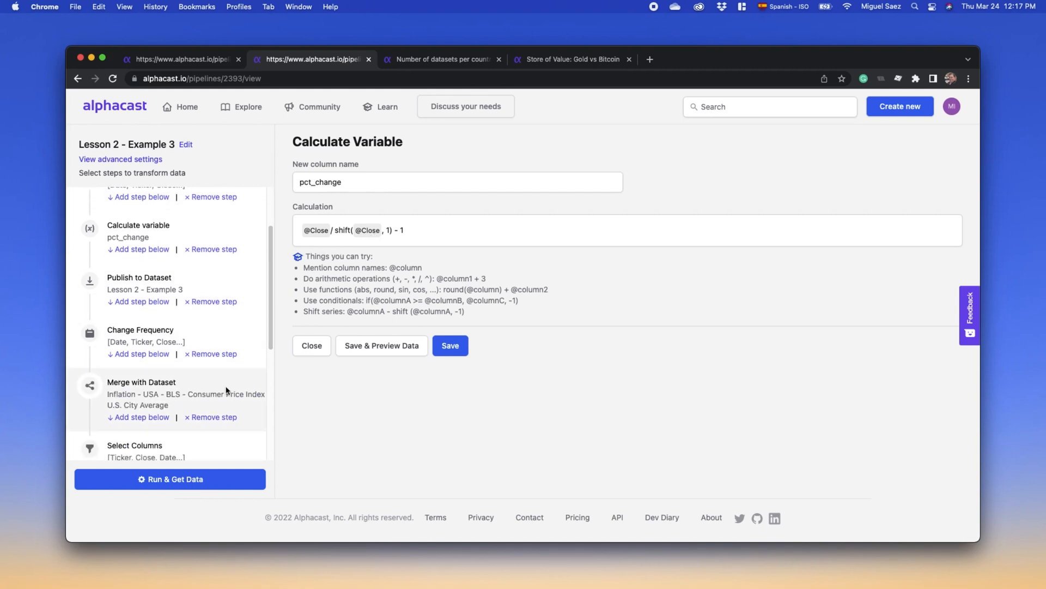
left_click(228, 386)
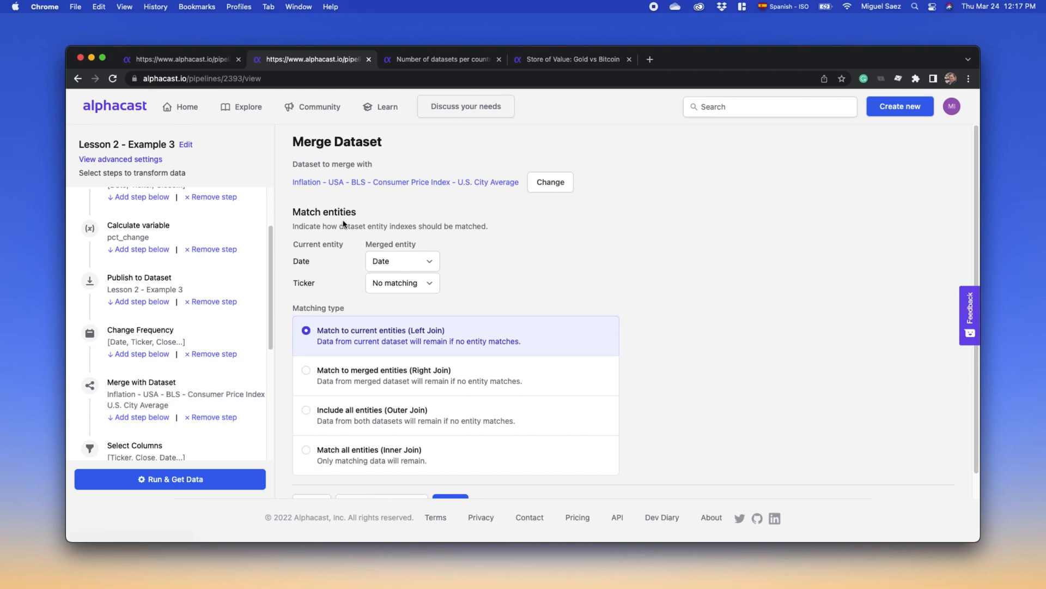
scroll(241, 285, "down", 3)
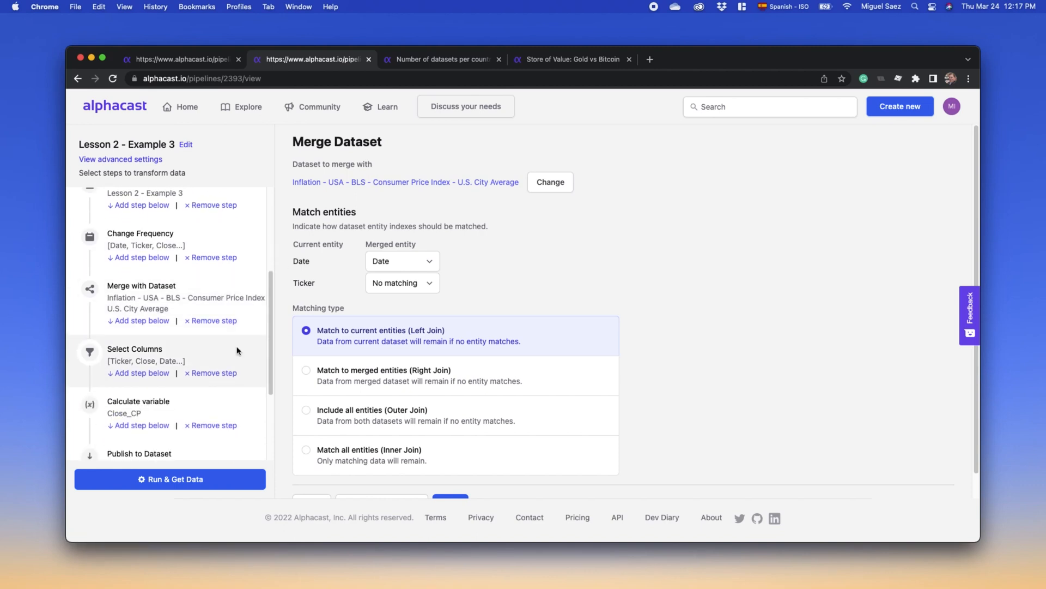
left_click(206, 404)
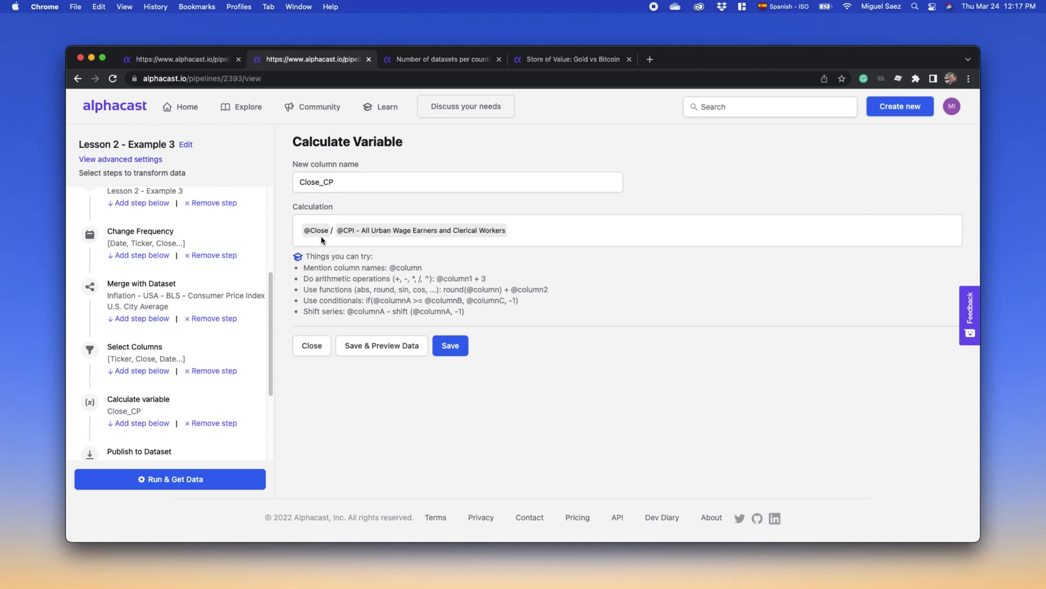
- Open the Stocks Constant Prices dataset from the pipeline's final Publish to Dataset step
scroll(257, 305, "down", 4)
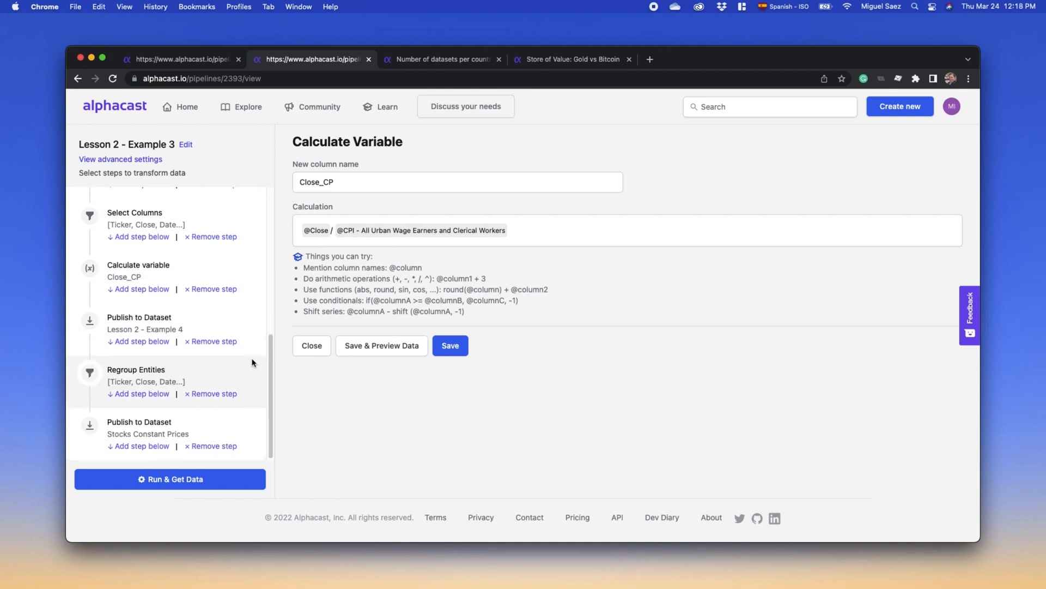
left_click(215, 433)
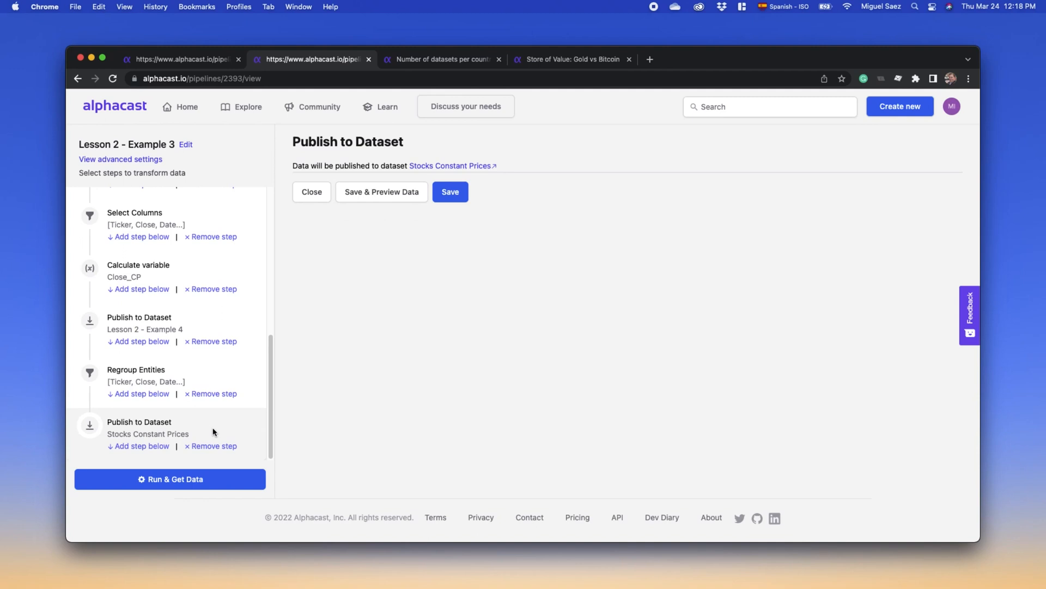
left_click(453, 166)
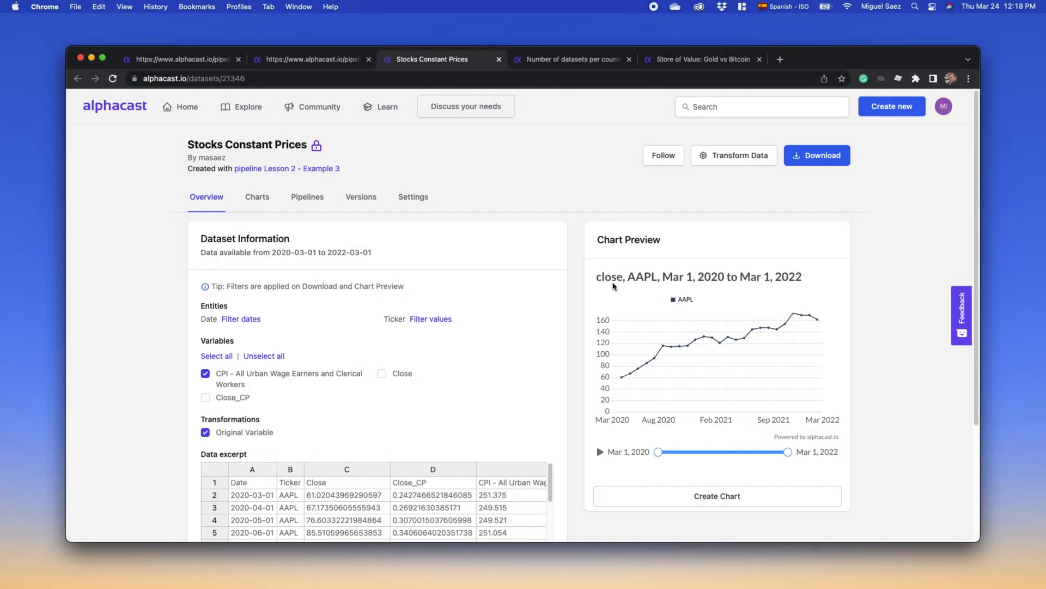
- View the Number of datasets per country map chart with the create menu closed
left_click(572, 60)
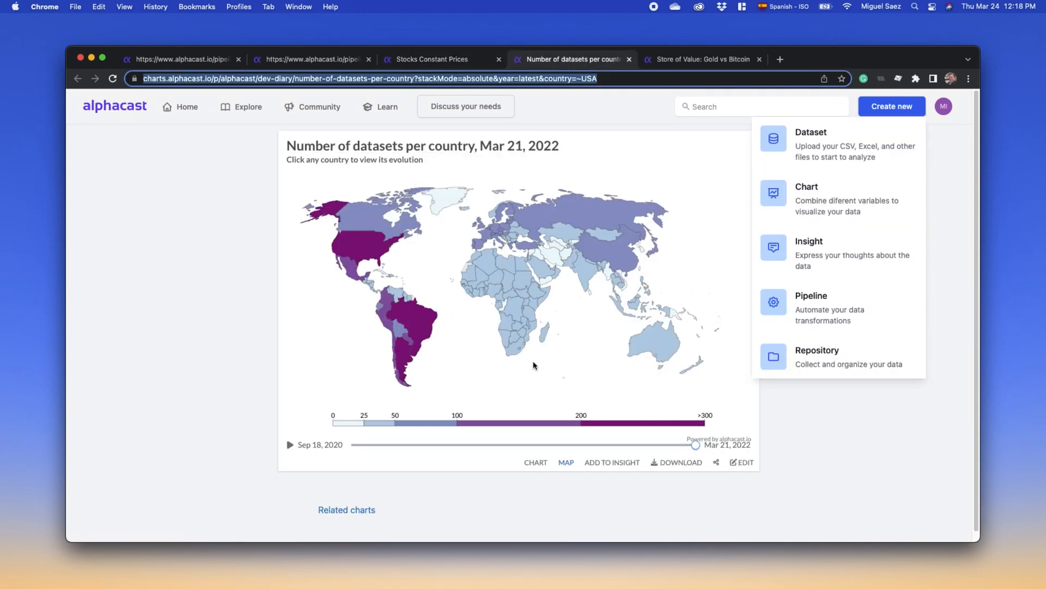
left_click(928, 404)
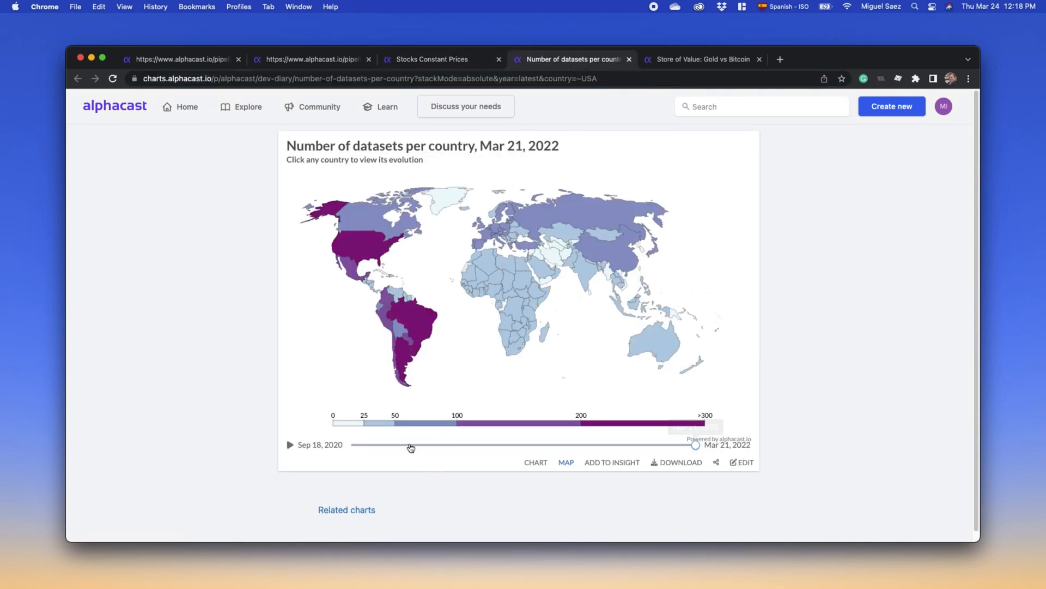
- Add the Store of Value: Gold vs Bitcoin chart to a new insight and place the cursor in its text
left_click(698, 60)
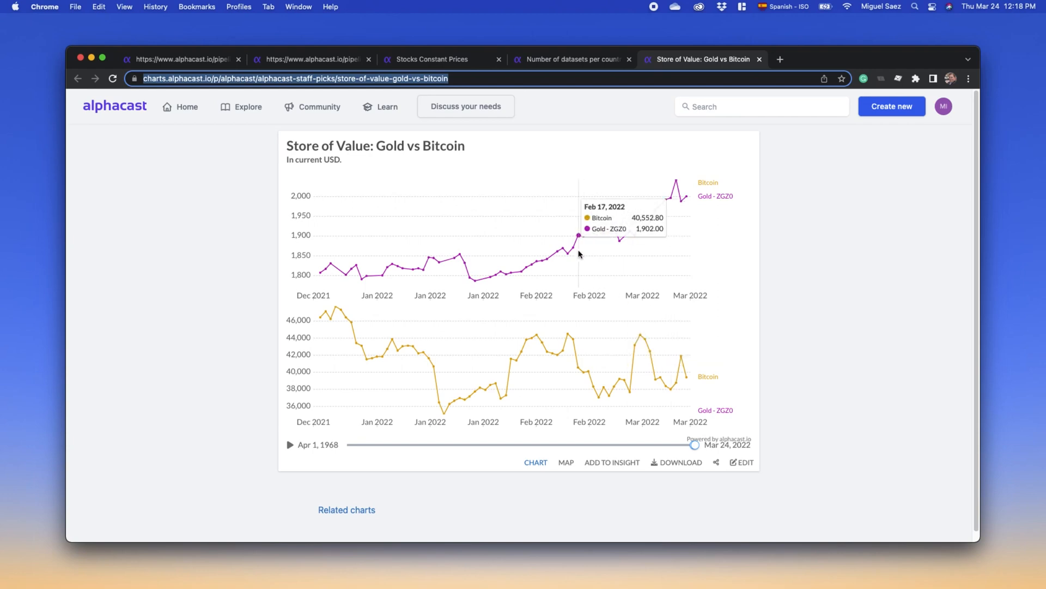
left_click(609, 468)
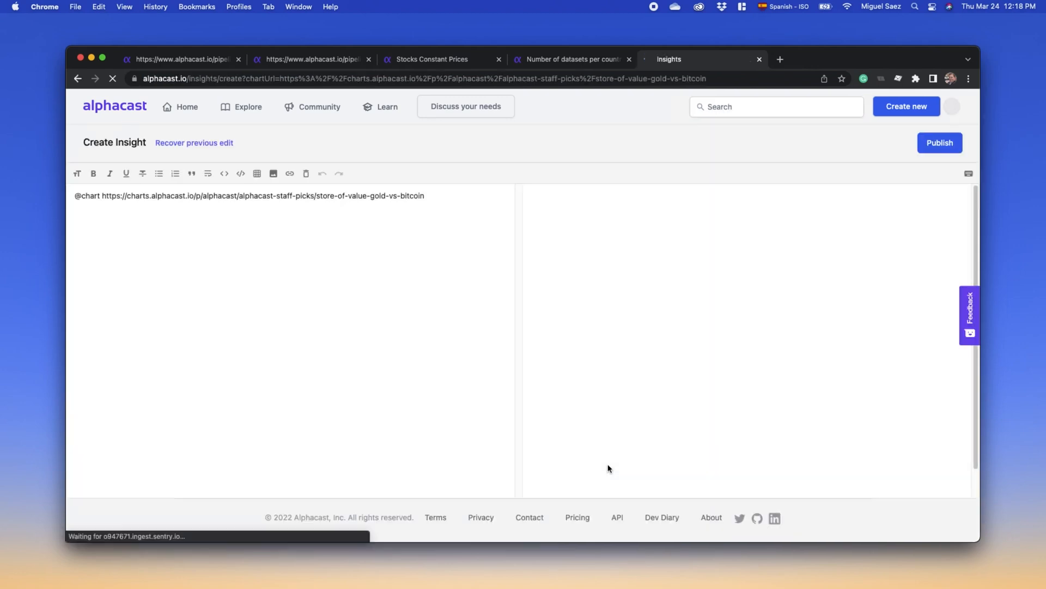
left_click(85, 196)
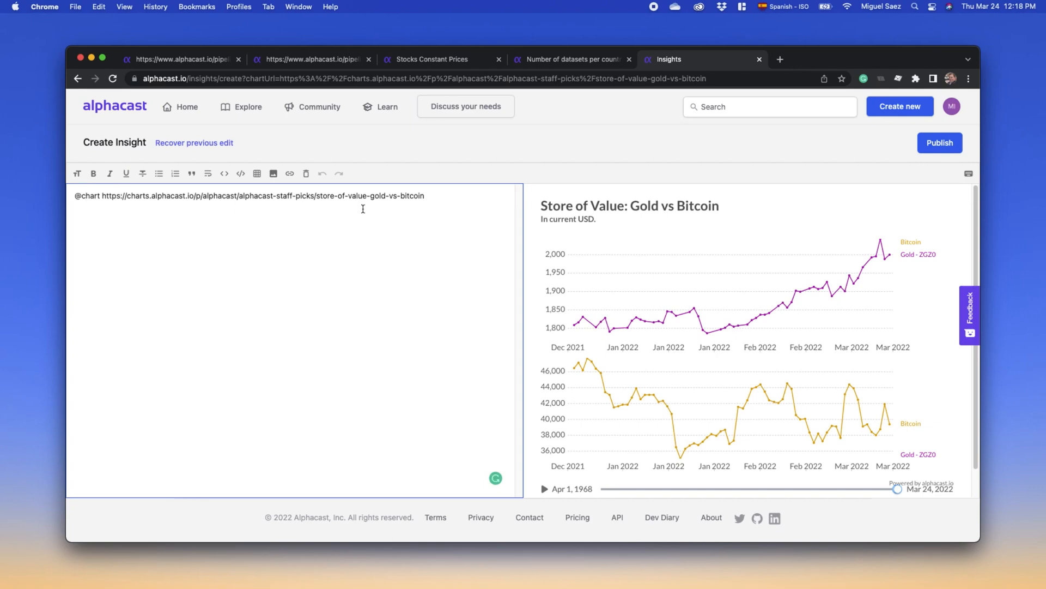
left_click(577, 59)
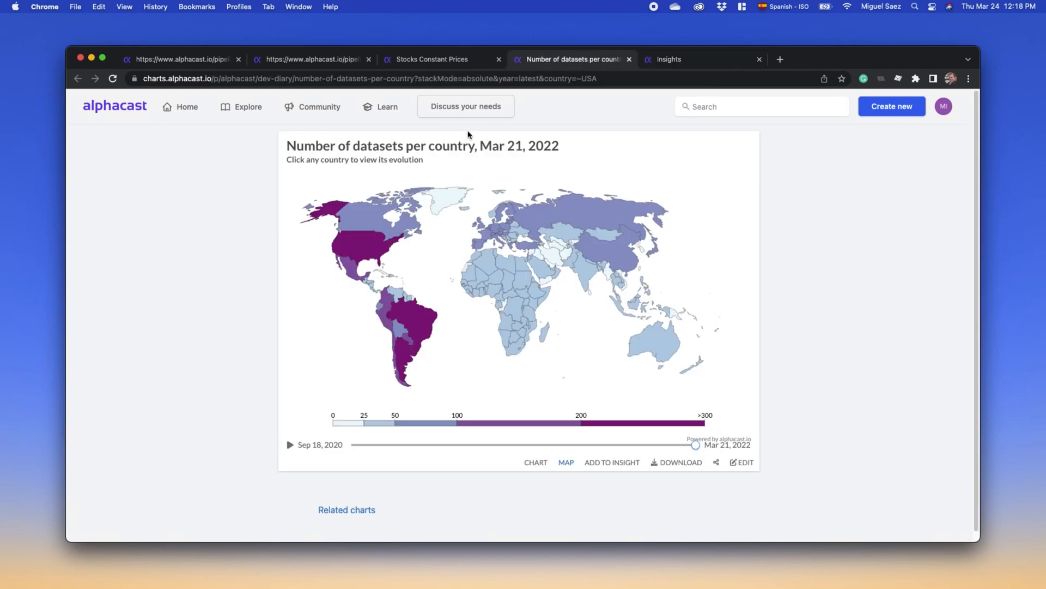
left_click(283, 80)
key("super+c")
left_click(666, 64)
left_click(467, 201)
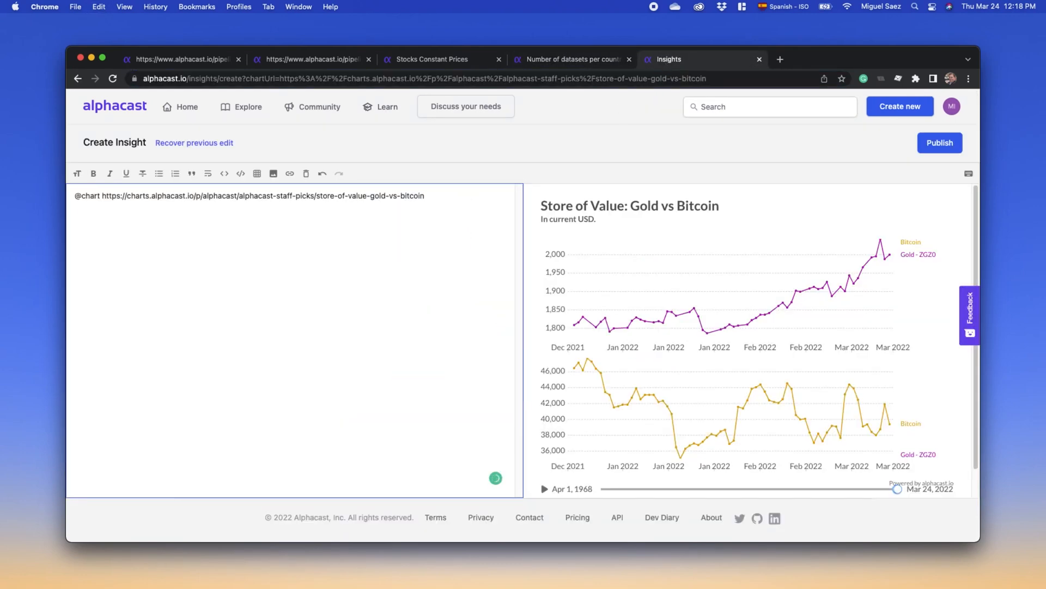
type("@chart")
key("super+v")
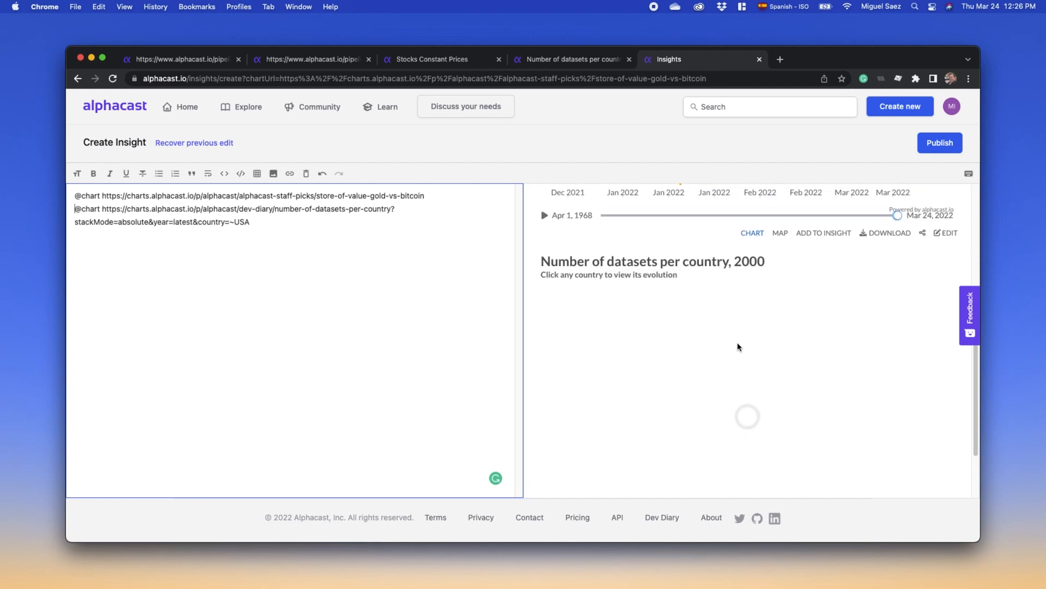
- Extend the Gold vs Bitcoin preview's time range back to about June 2016 and open the United States' evolution in the datasets map
scroll(663, 292, "up", 4)
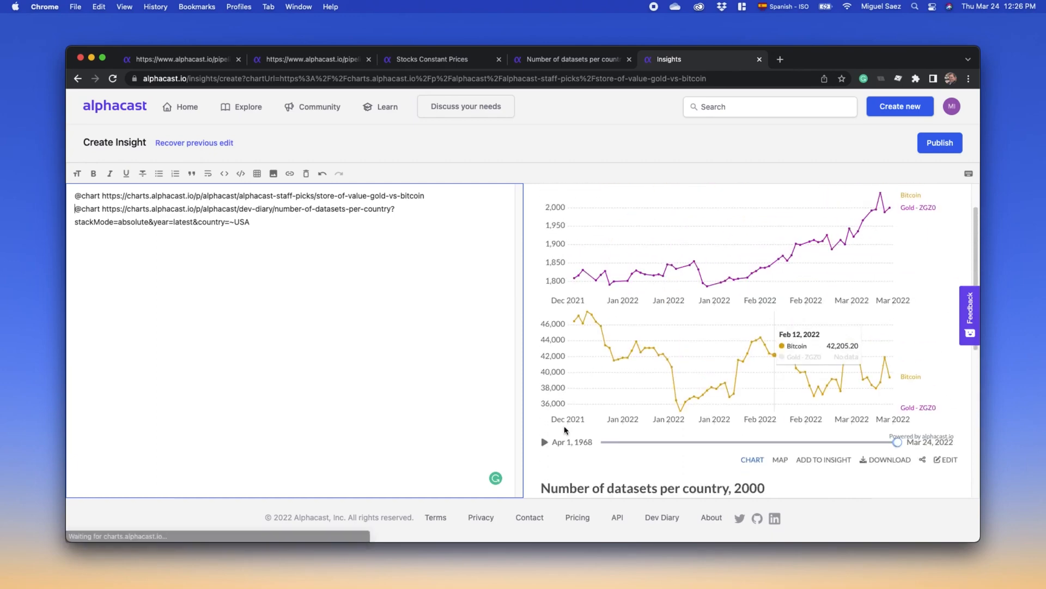
left_click_drag(896, 442, 867, 443)
scroll(838, 456, "down", 4)
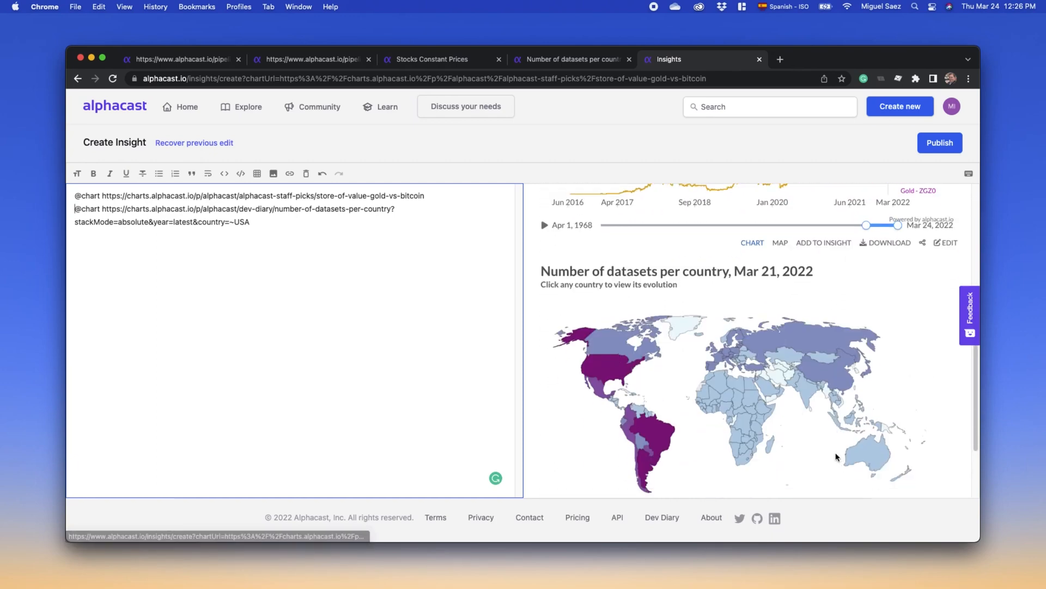
scroll(837, 457, "down", 2)
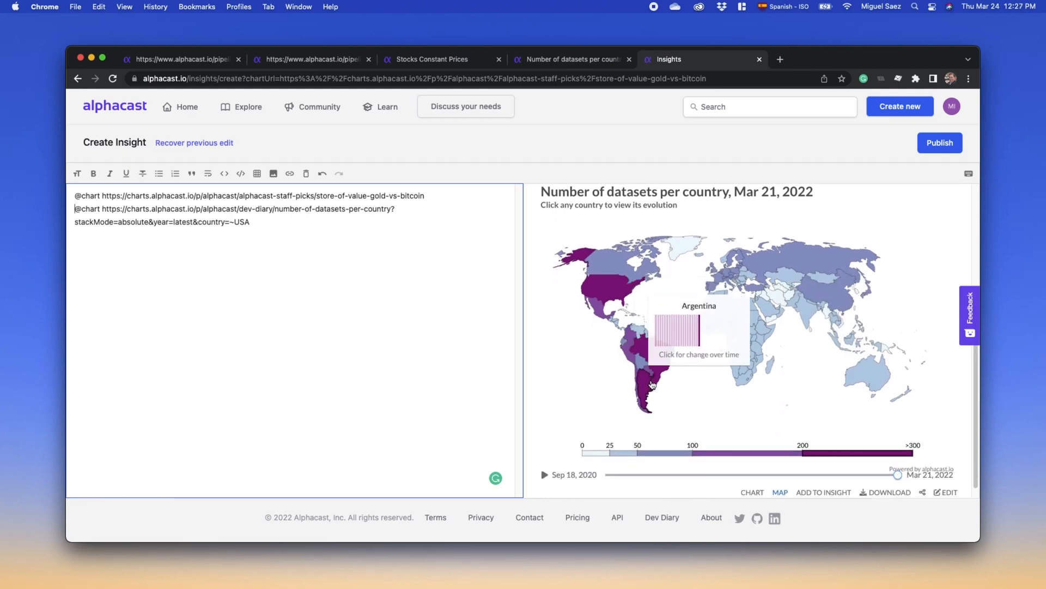
left_click(609, 296)
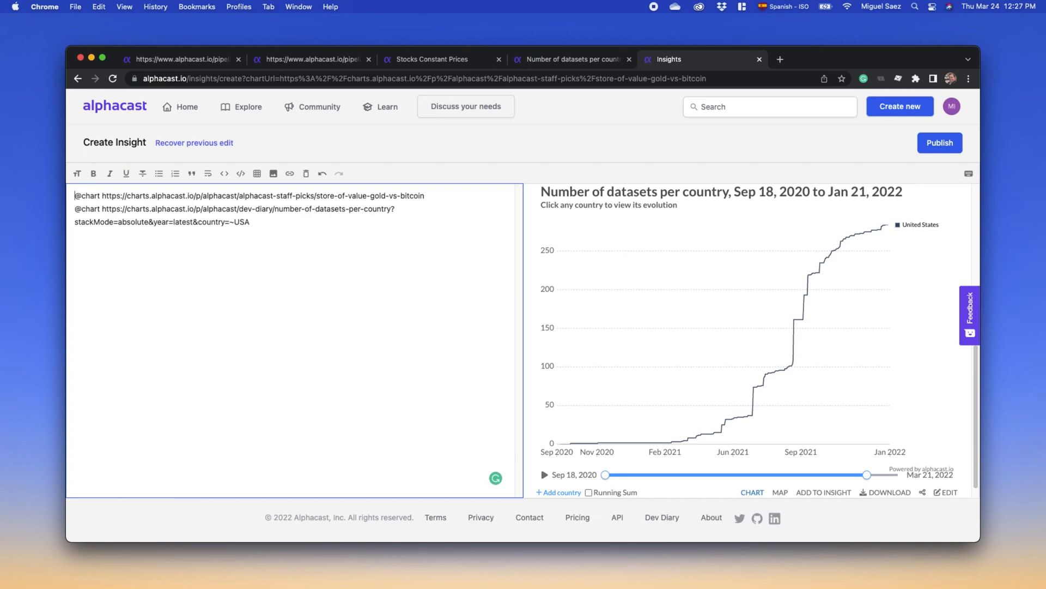
- Add the heading "# Analysis for 2002" above the embedded charts, separated by a blank line
key("Return")
key("Return")
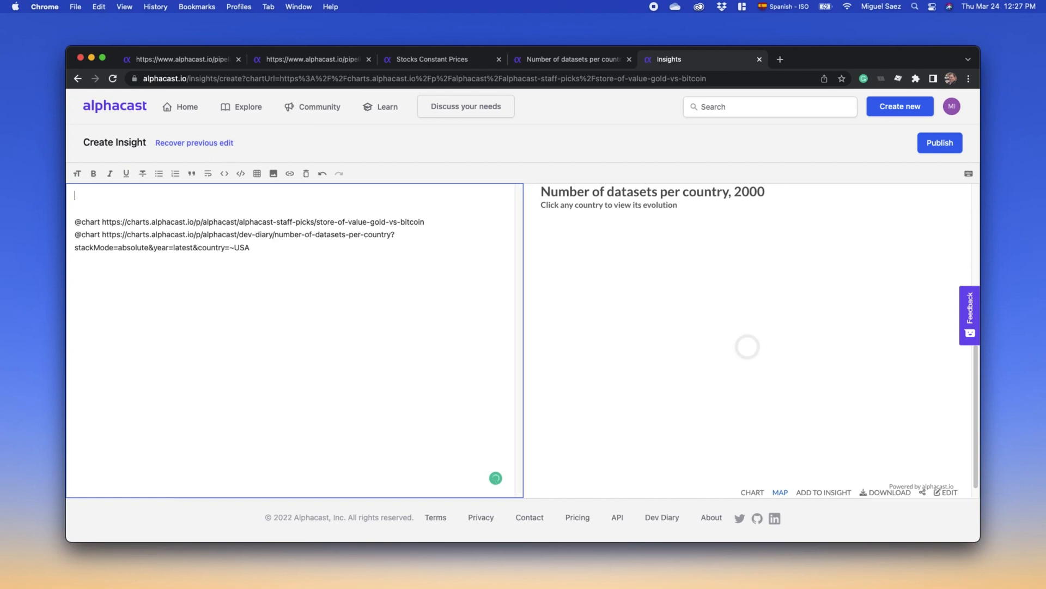
type("#")
type("Analysis ")
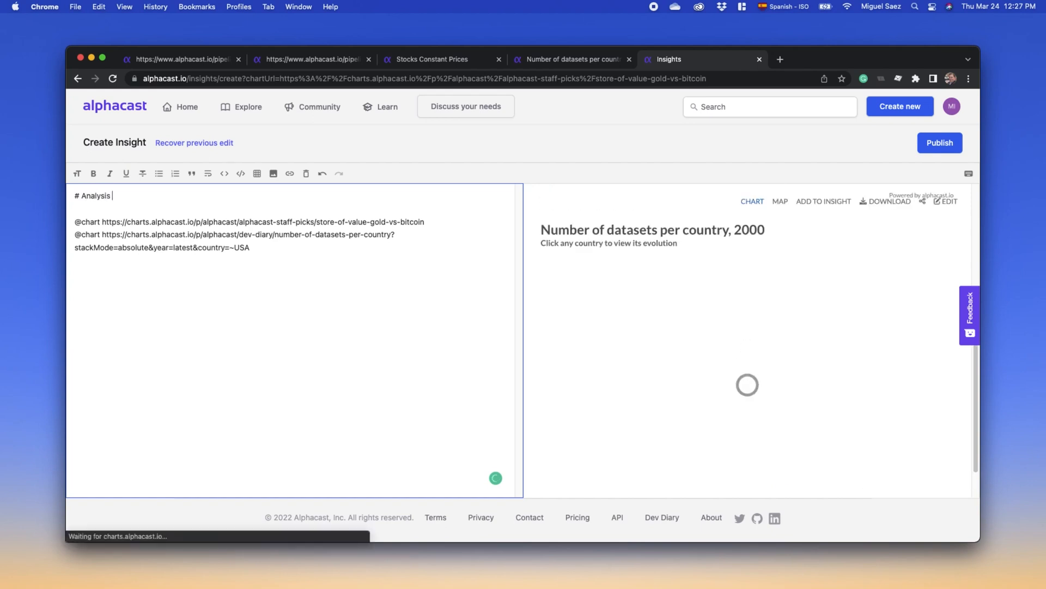
type("for 20")
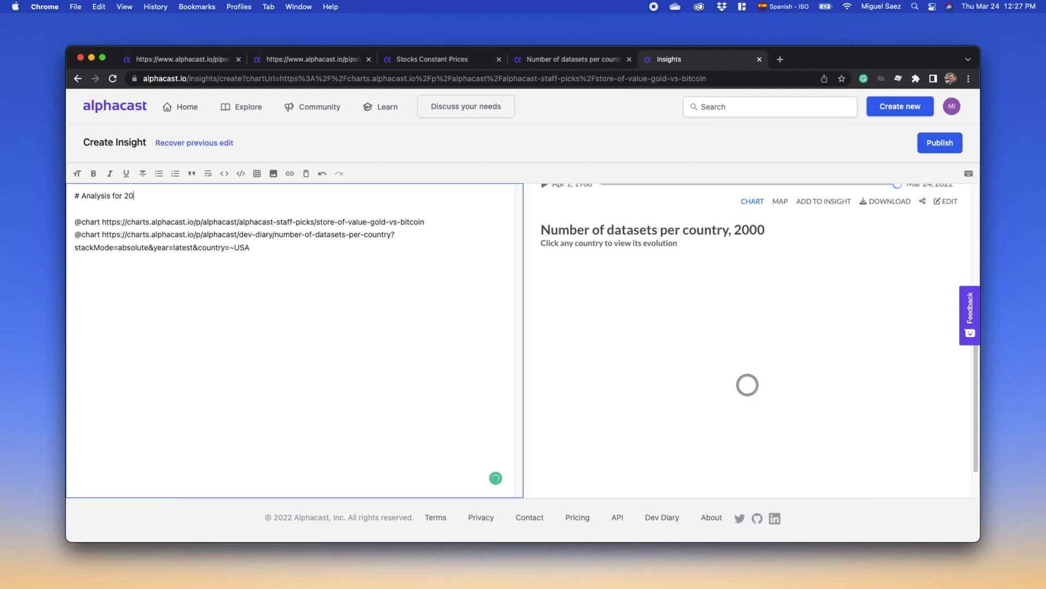
type("02")
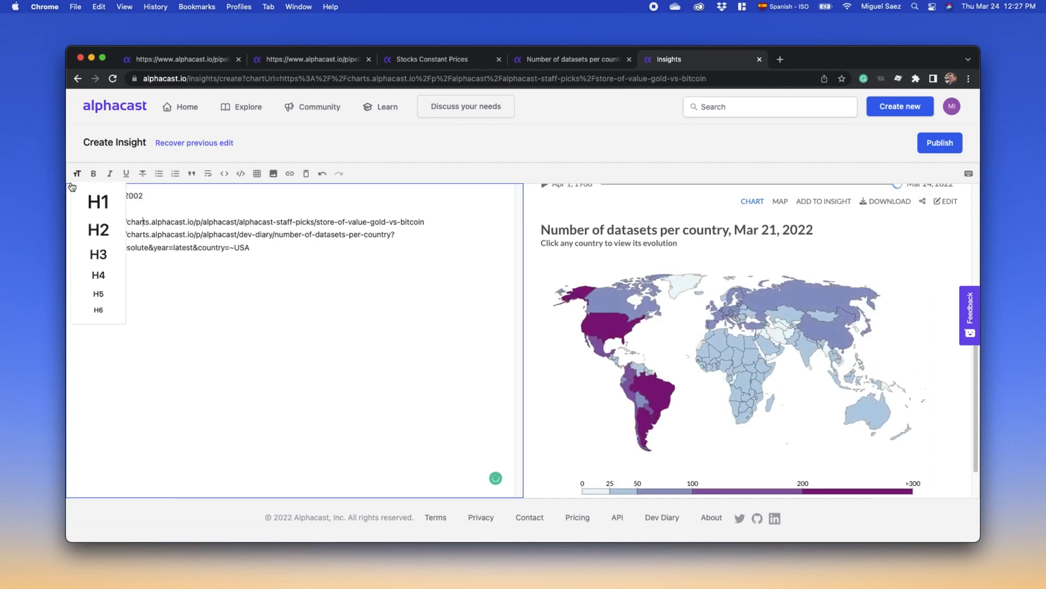
left_click(83, 222)
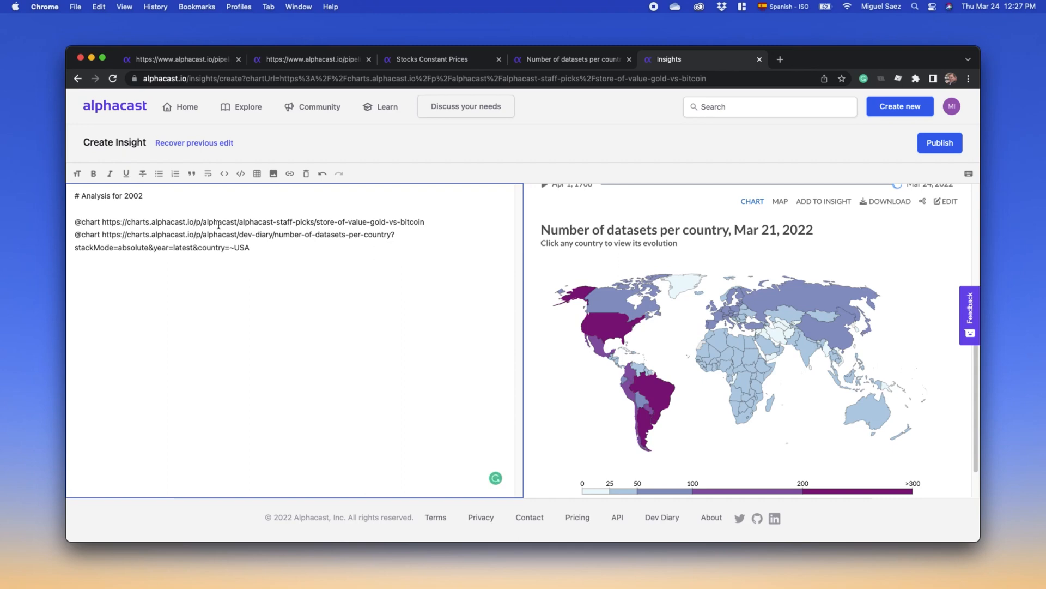
type("N")
left_click(106, 222)
type("s")
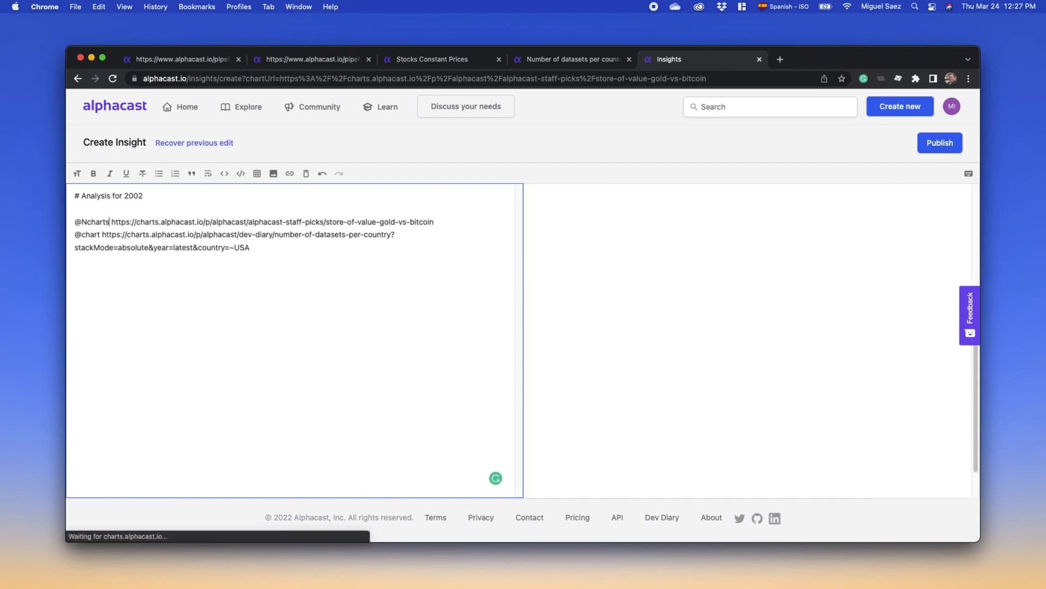
left_click(101, 234)
key("alt+shift+Left")
key("alt+shift+Left")
key("alt+shift+Left")
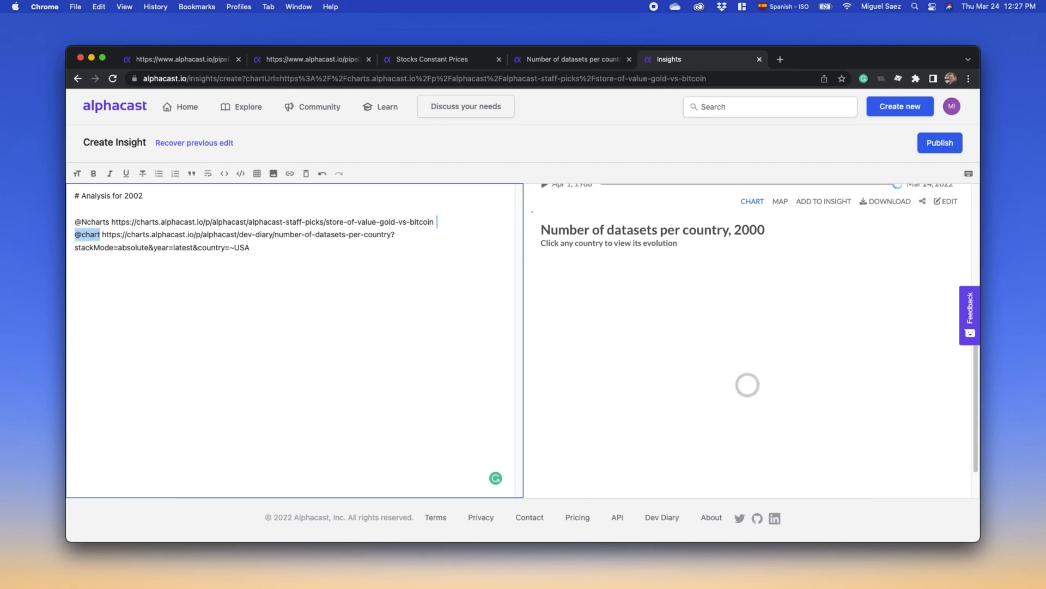
key("BackSpace")
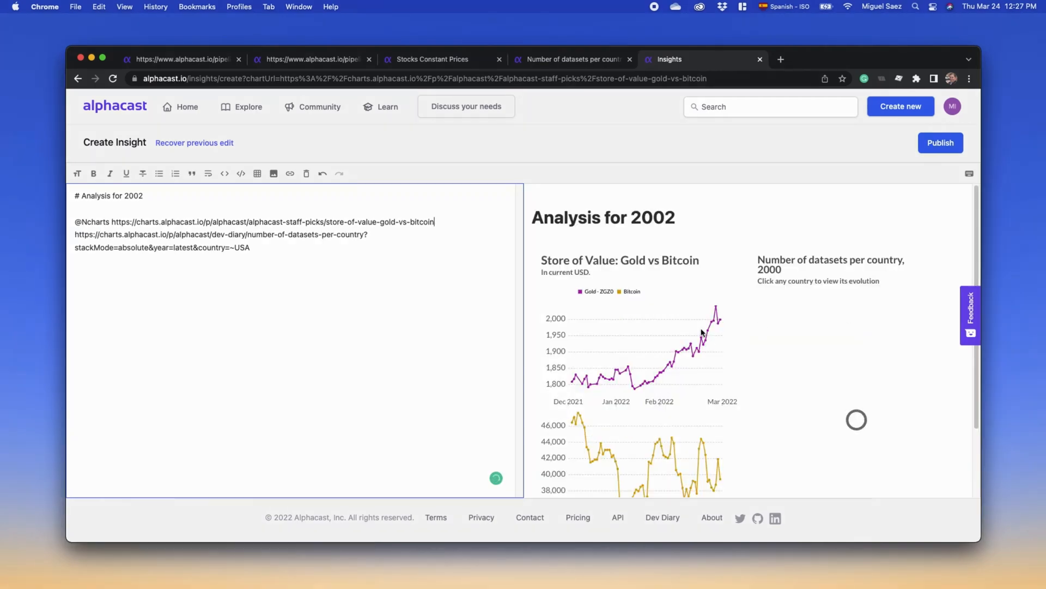